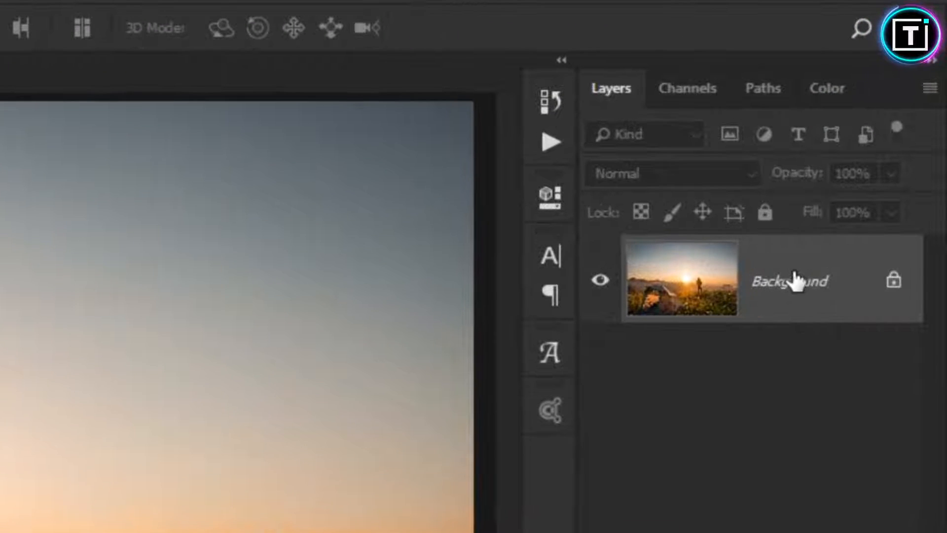
Step: Duplicate the Background layer and rename the copy as Lens fare
drag(795, 281, 793, 272)
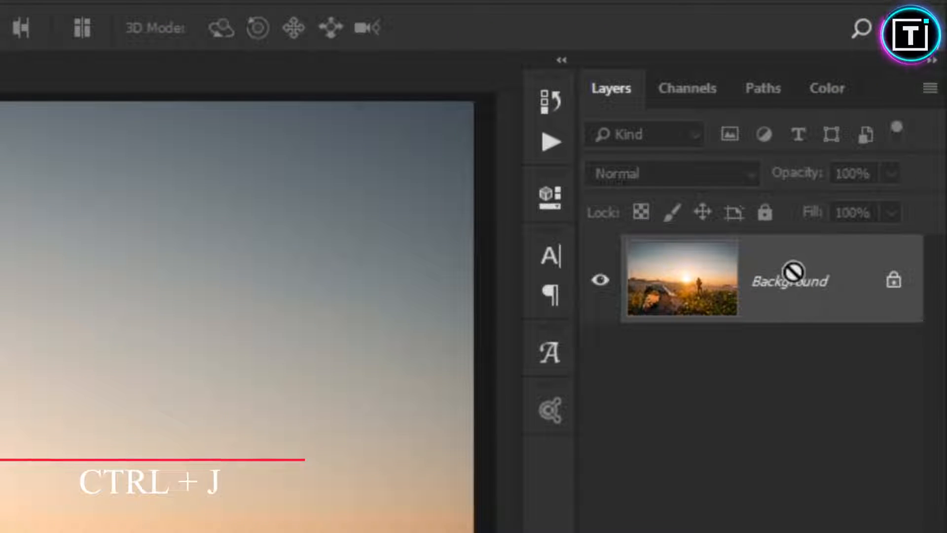
key(ctrl+j)
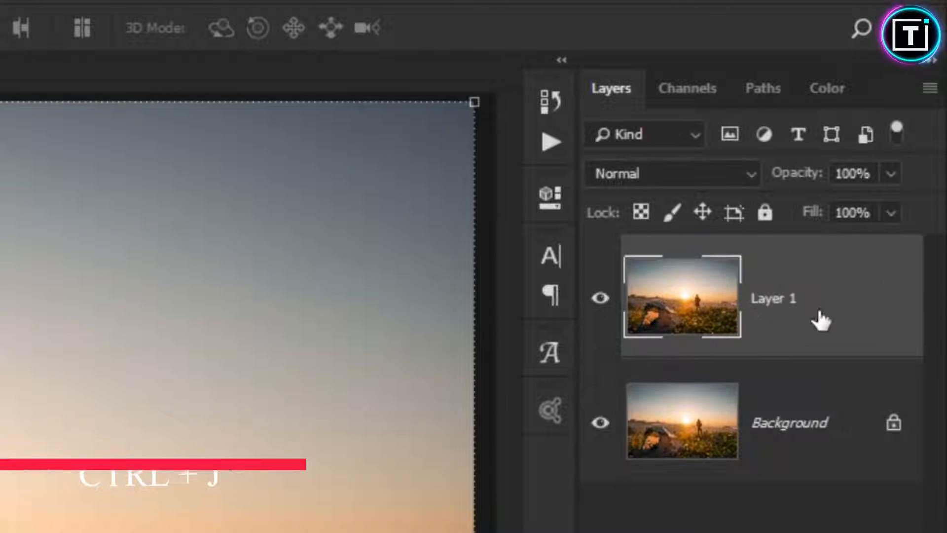
double_click(771, 302)
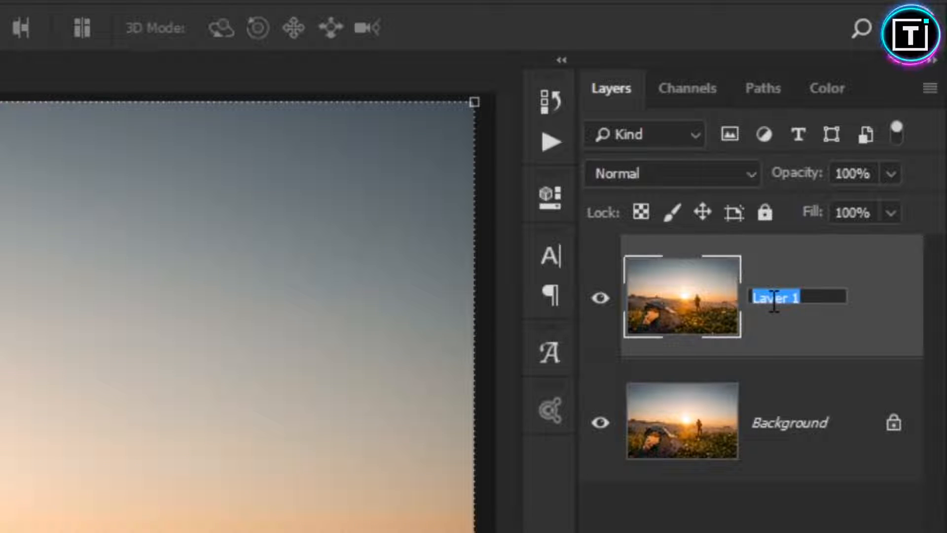
text(Lens )
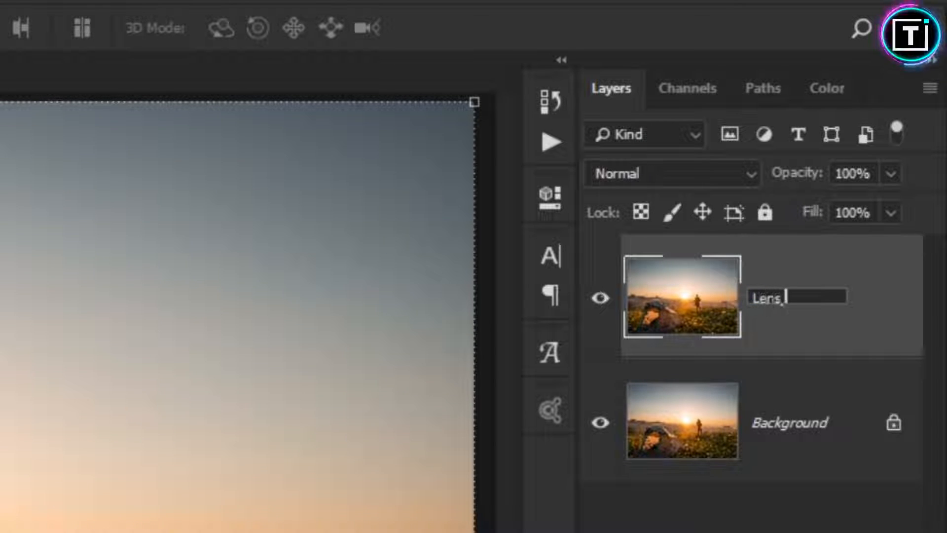
text(fare)
key(Return)
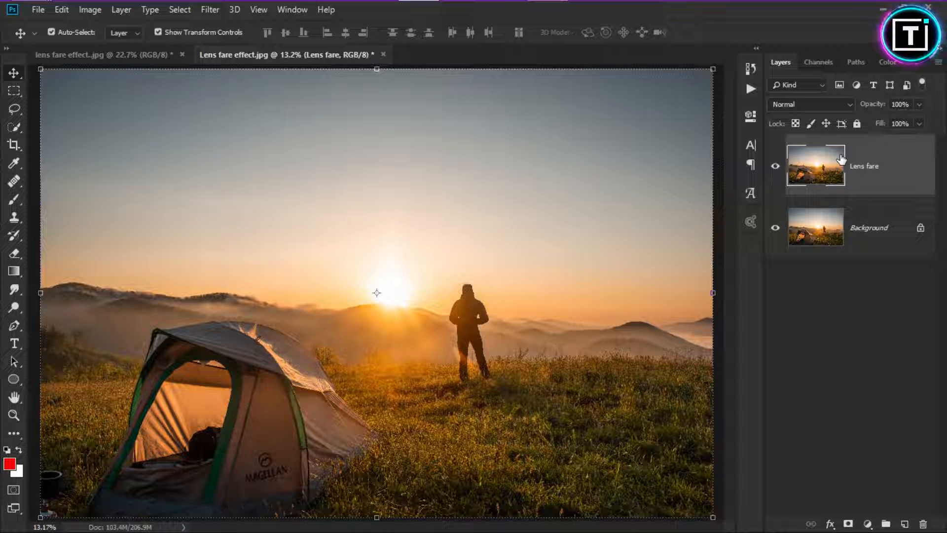
Step: Open the Lens Flare render filter for the Lens fare layer and move its dialog aside
click(858, 247)
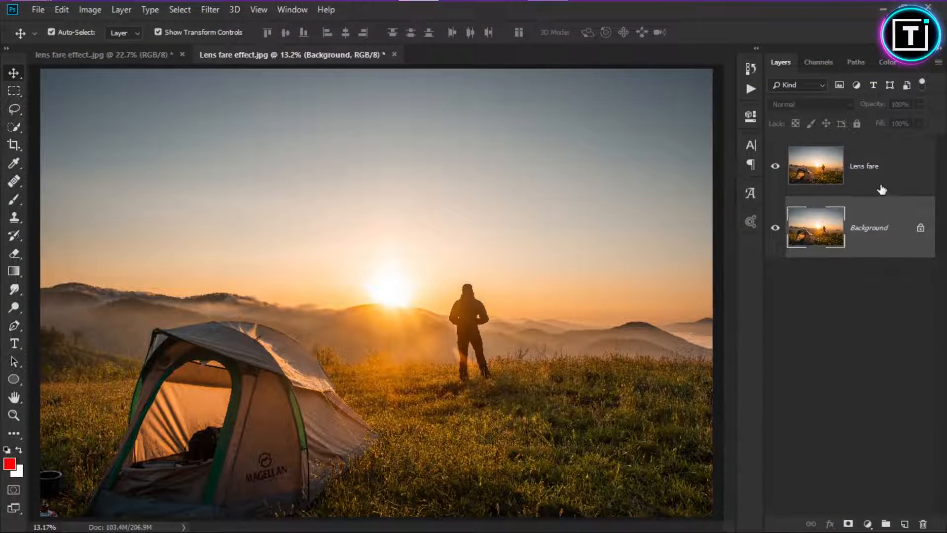
click(882, 190)
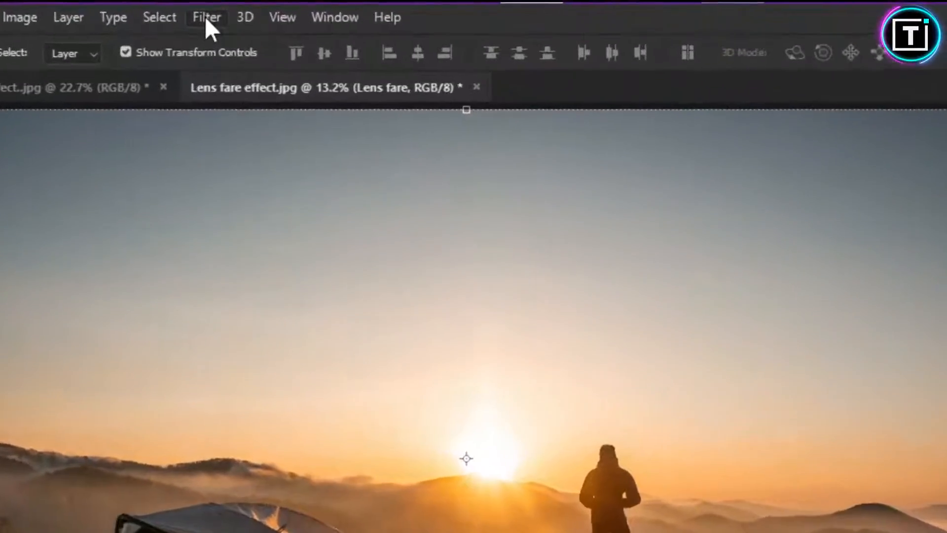
click(194, 7)
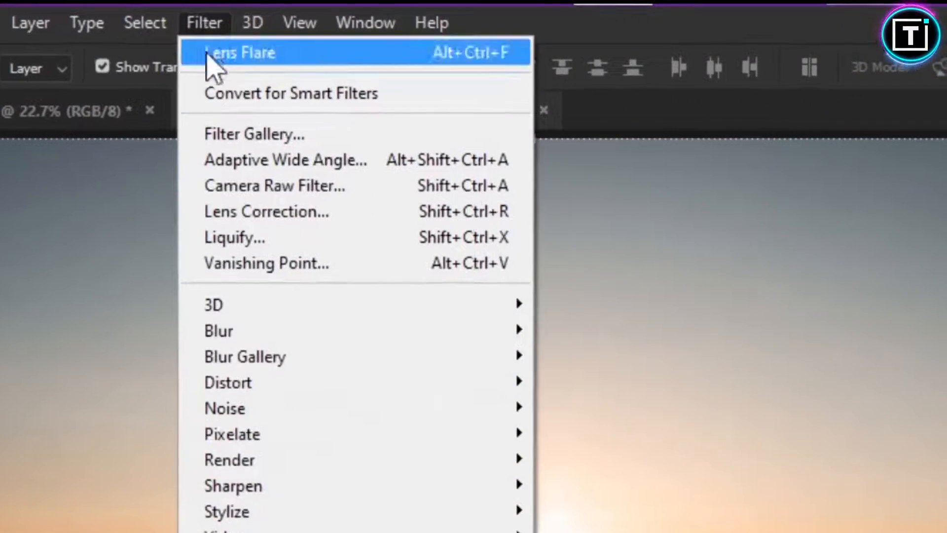
mouse_move(266, 445)
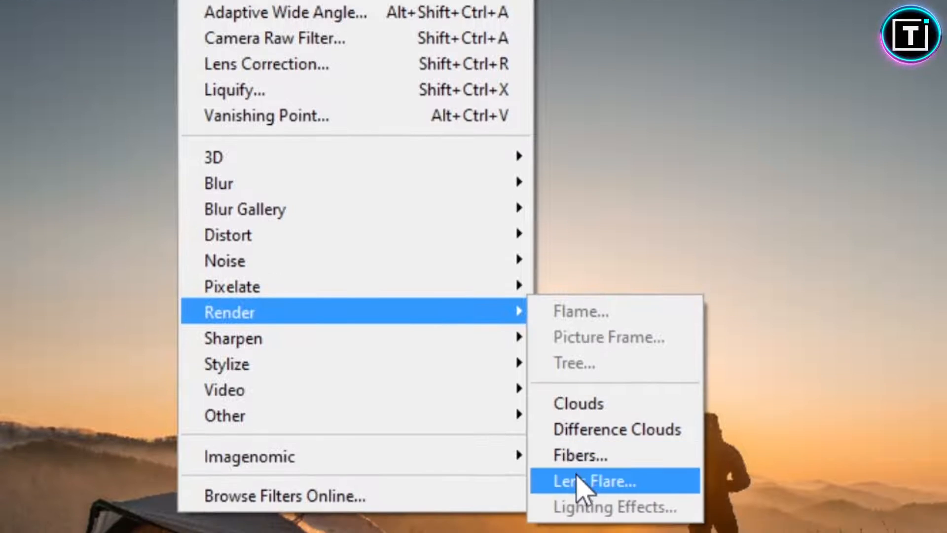
click(580, 474)
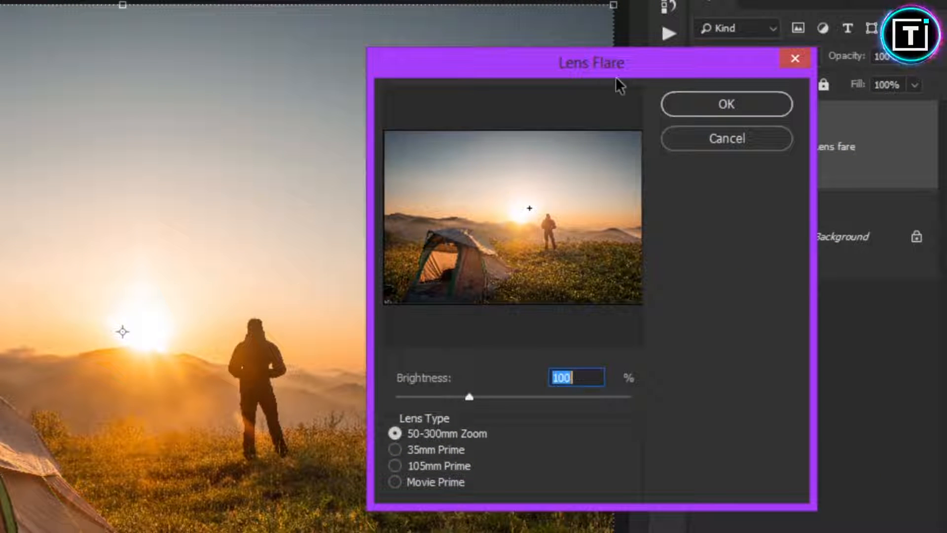
drag(616, 76, 526, 68)
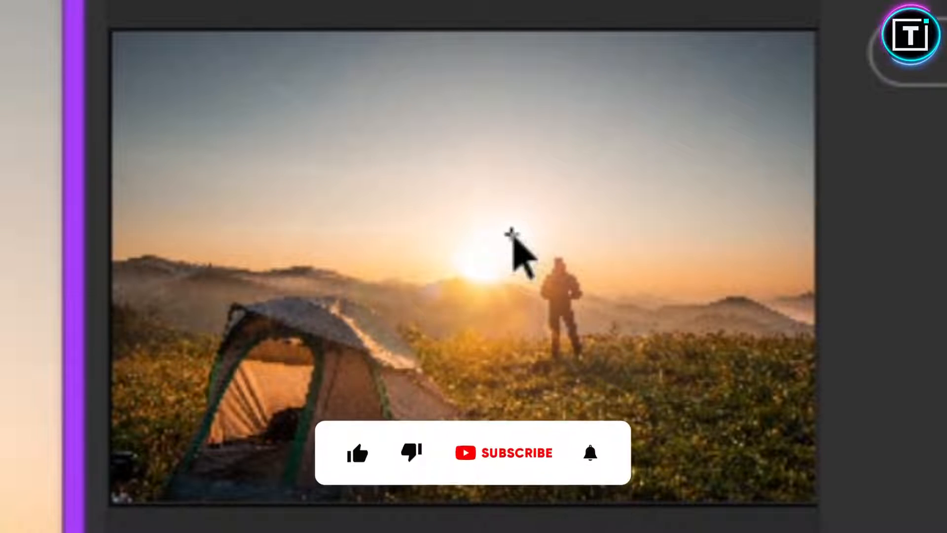
Step: Place the flare centre on the sun in the filter preview and set the brightness to 105%
drag(513, 239, 538, 232)
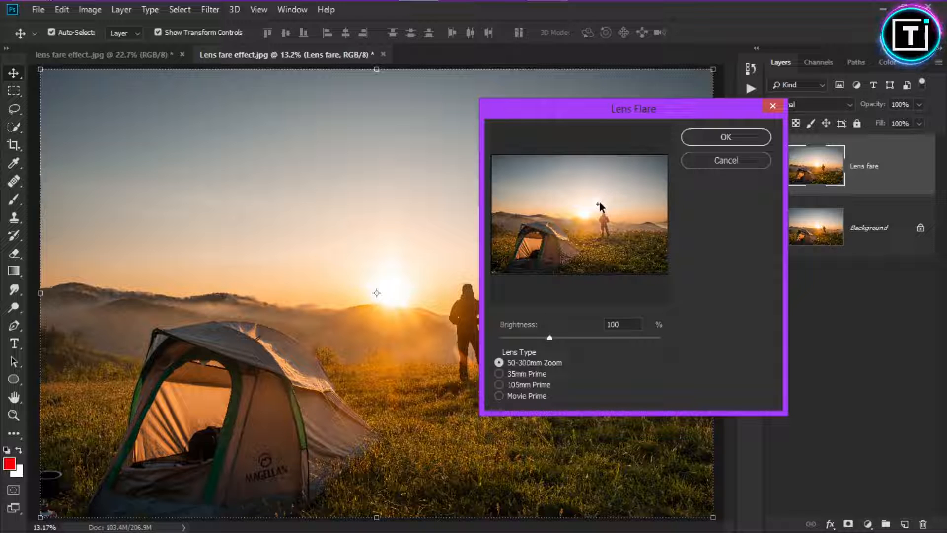
mouse_move(591, 200)
mouse_down()
mouse_move(549, 186)
mouse_move(596, 184)
mouse_move(596, 205)
mouse_up()
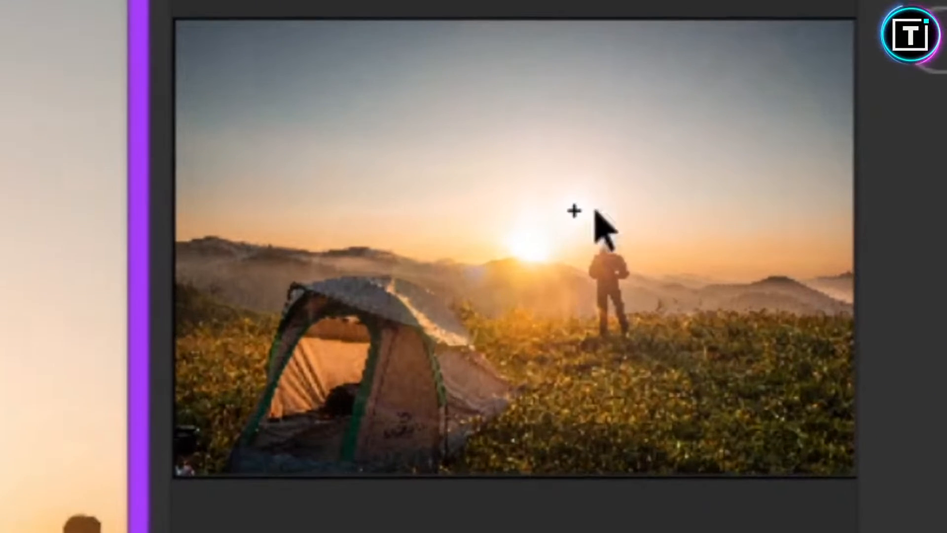
drag(577, 210, 533, 247)
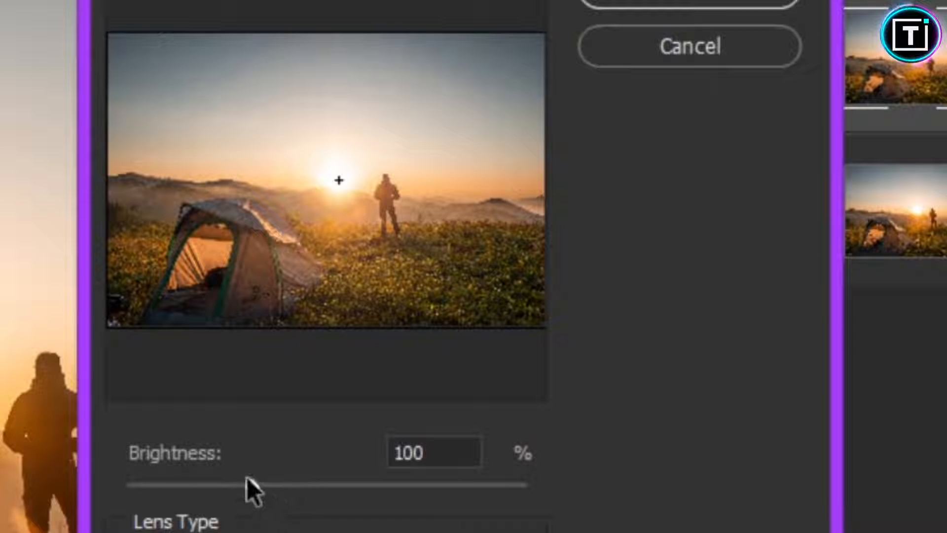
drag(251, 486, 266, 486)
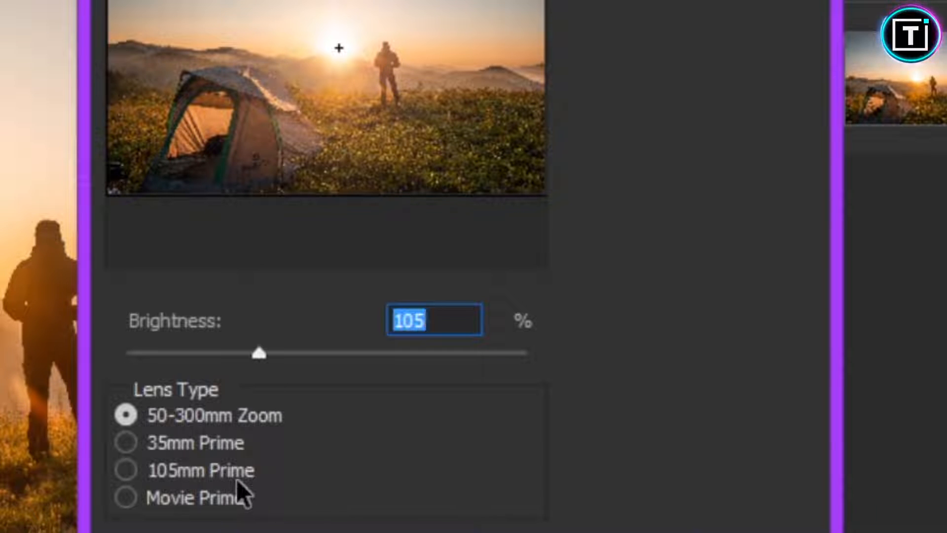
Step: Try the Movie Prime, 105mm Prime and 35mm Prime lens types, ending on Movie Prime with the flare centred on the sun
click(127, 498)
click(127, 497)
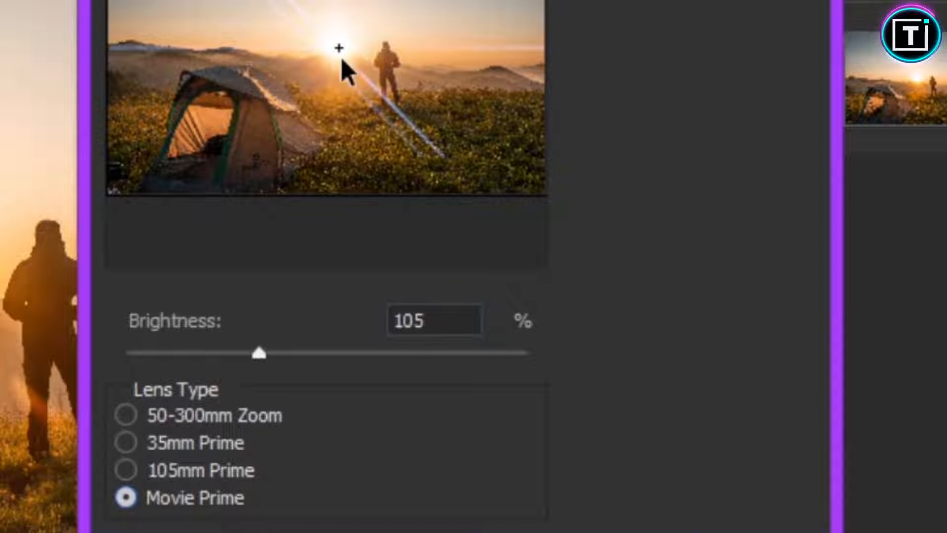
mouse_move(343, 60)
mouse_down()
mouse_move(218, 127)
mouse_move(208, 31)
mouse_up()
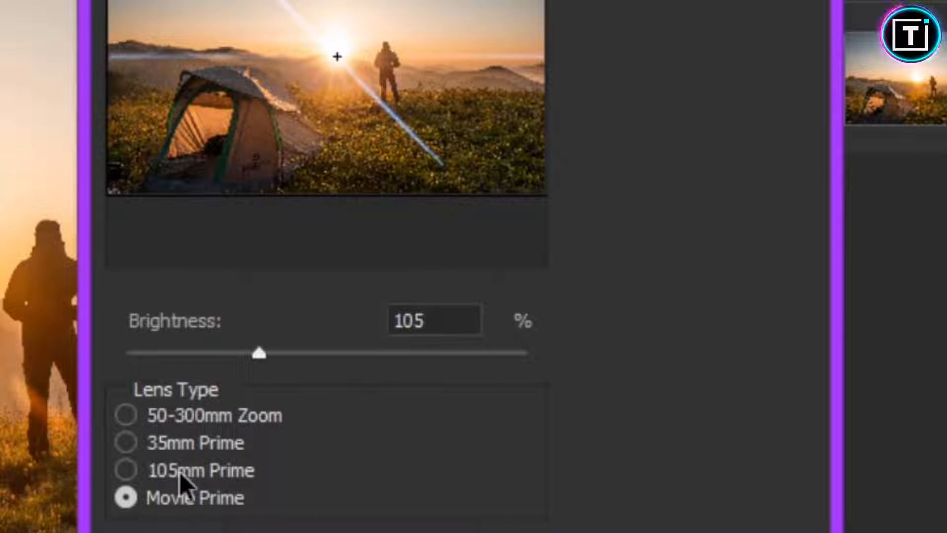
click(180, 472)
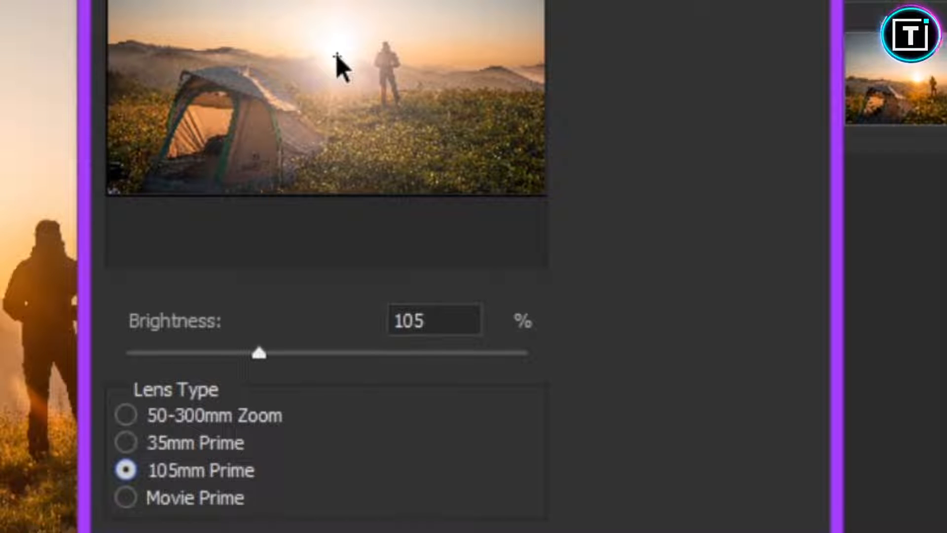
click(147, 444)
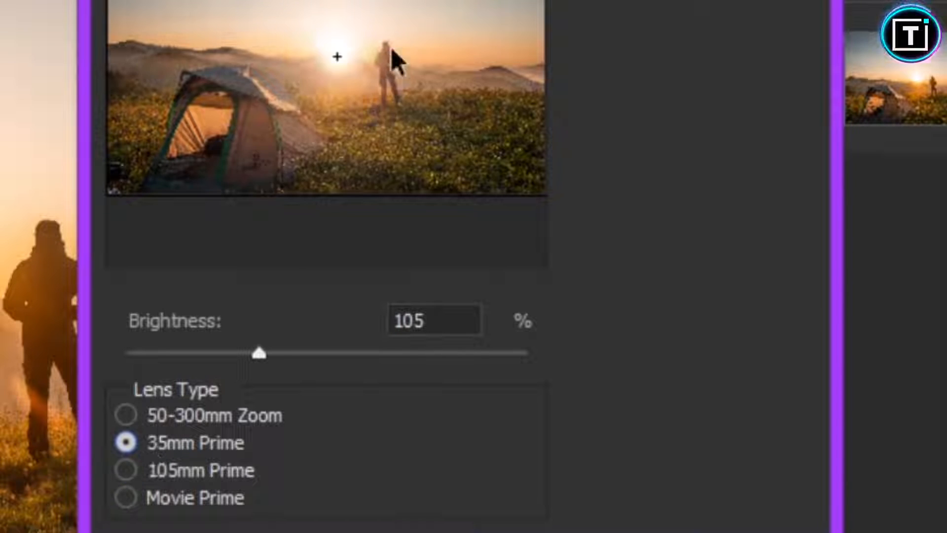
mouse_move(338, 64)
mouse_down()
mouse_move(454, 0)
mouse_move(319, 0)
mouse_move(282, 135)
mouse_move(338, 4)
mouse_move(345, 41)
mouse_move(334, 46)
mouse_up()
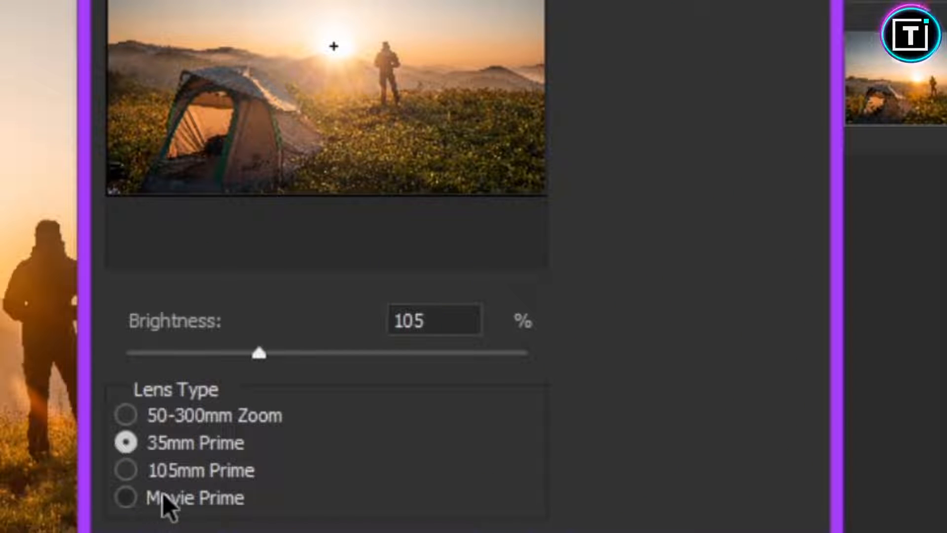
click(162, 495)
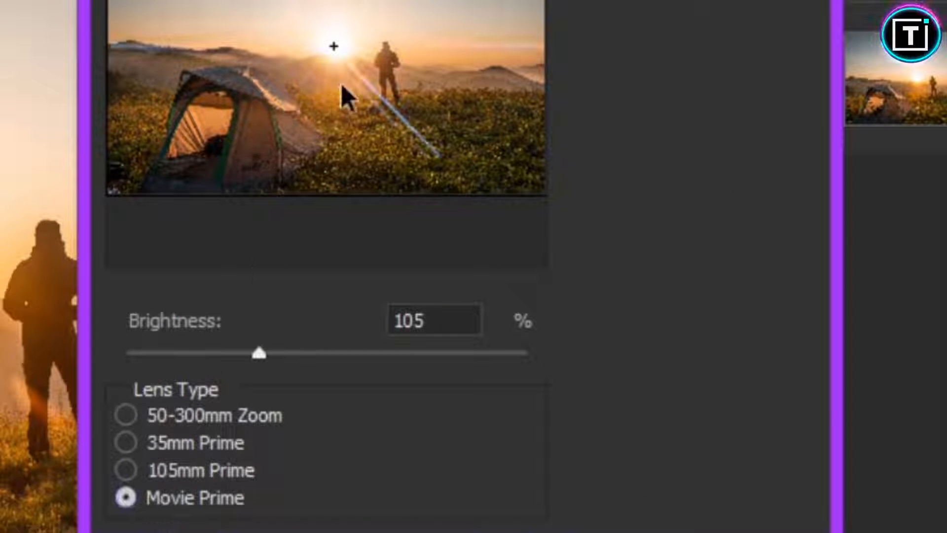
drag(336, 51, 330, 51)
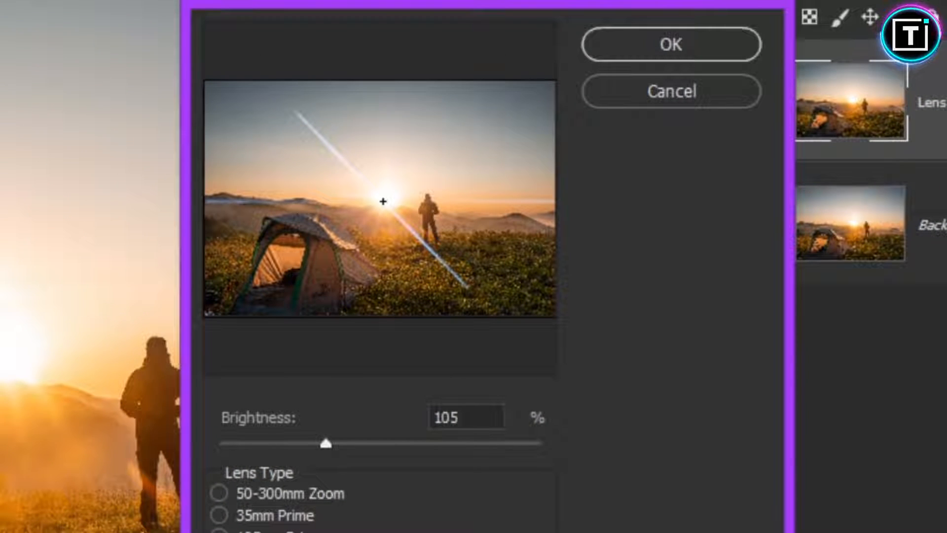
Step: Restore the Lens Flare settings to their defaults
key(ctrl)
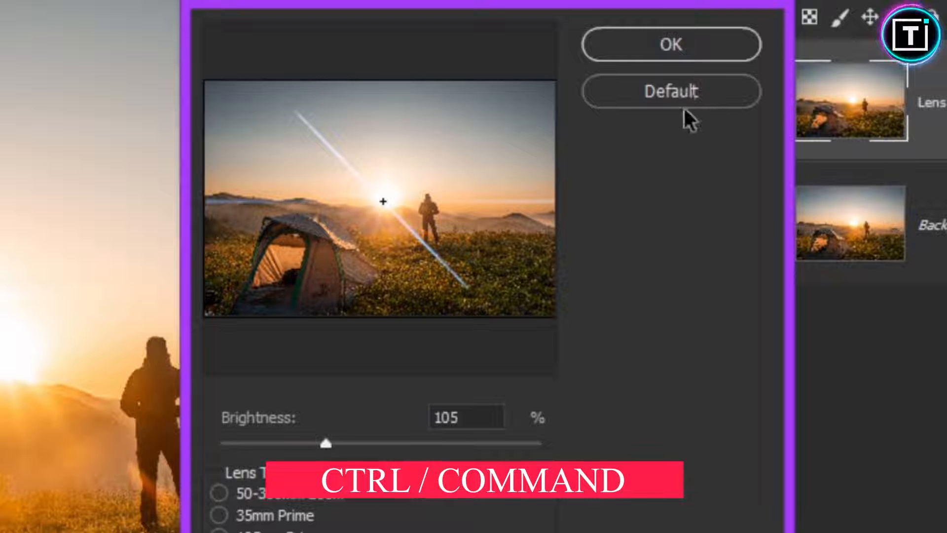
key(ctrl)
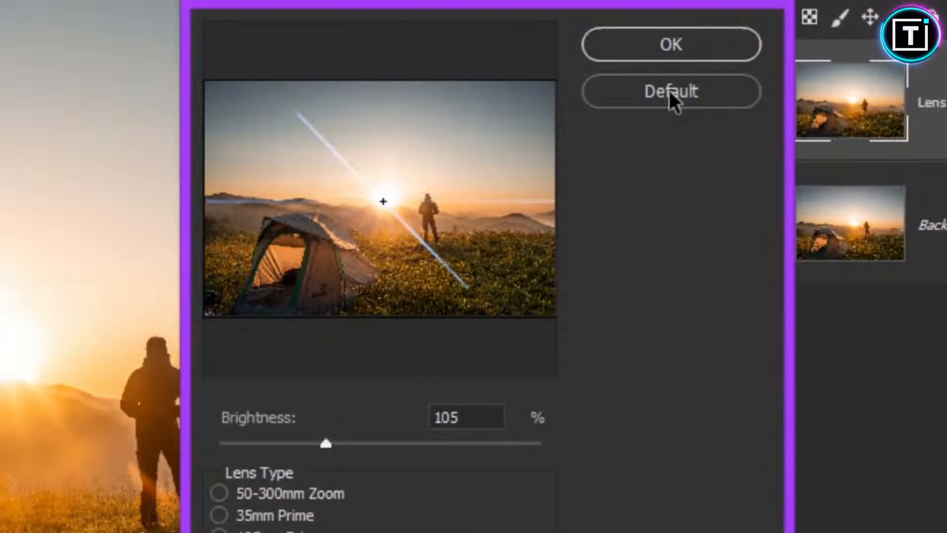
ctrl+click(671, 91)
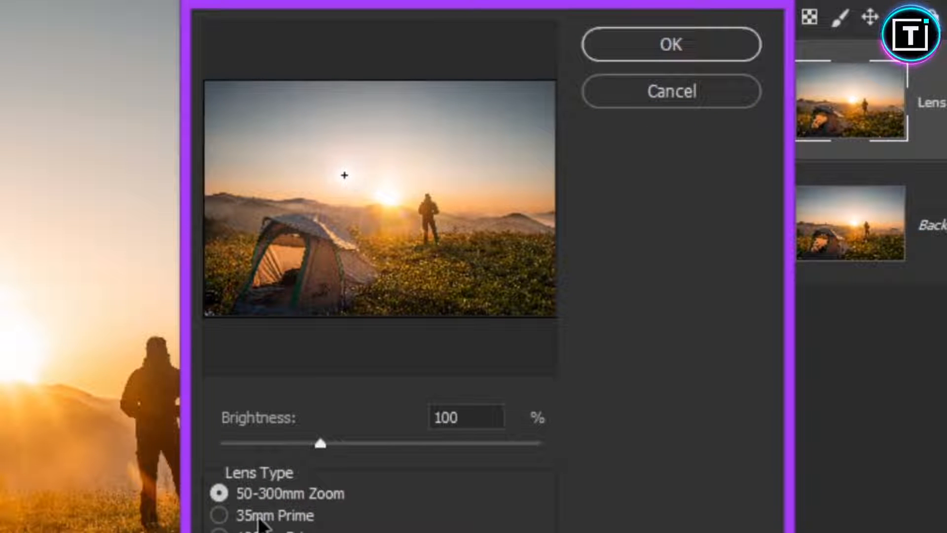
Step: Choose the Movie Prime lens type, centre the flare on the sun, and apply the filter at 100% brightness
click(220, 532)
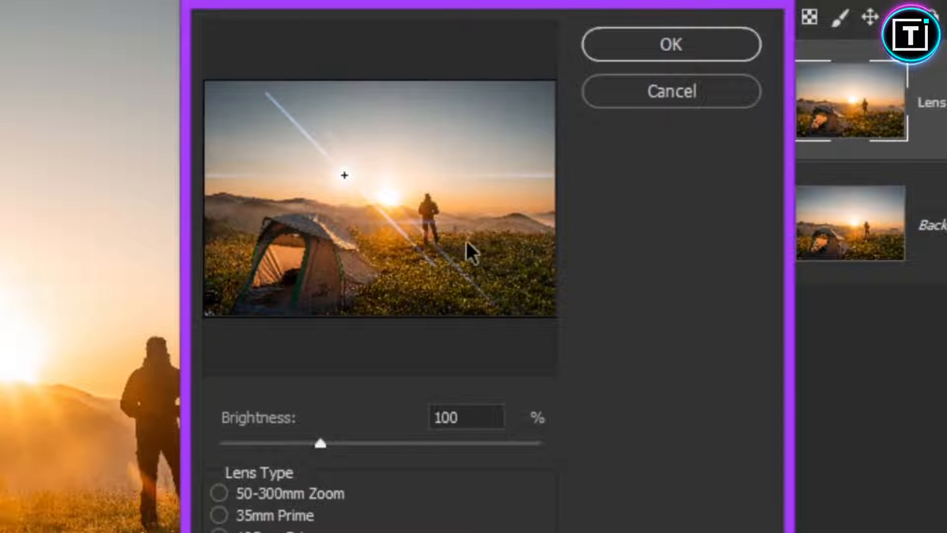
mouse_move(359, 183)
mouse_down()
mouse_move(389, 195)
mouse_move(382, 202)
mouse_up()
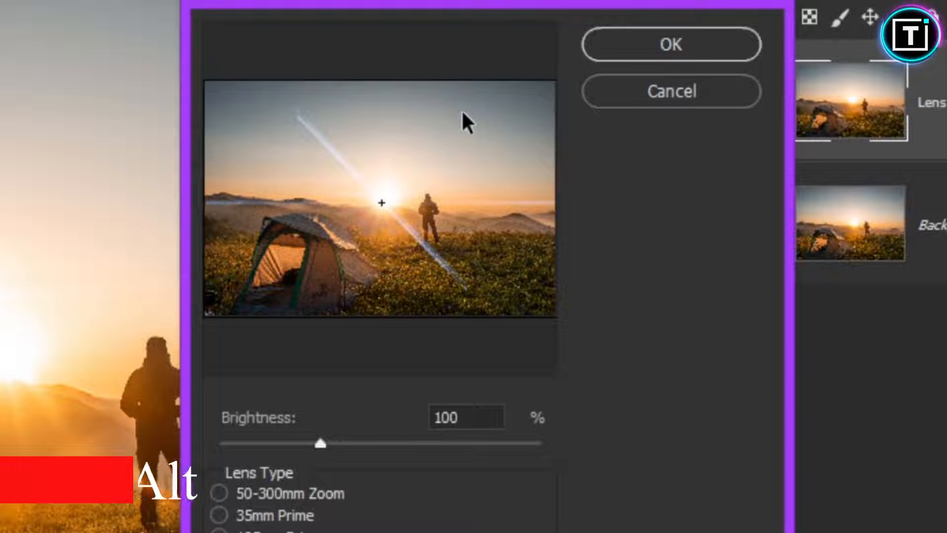
key(alt)
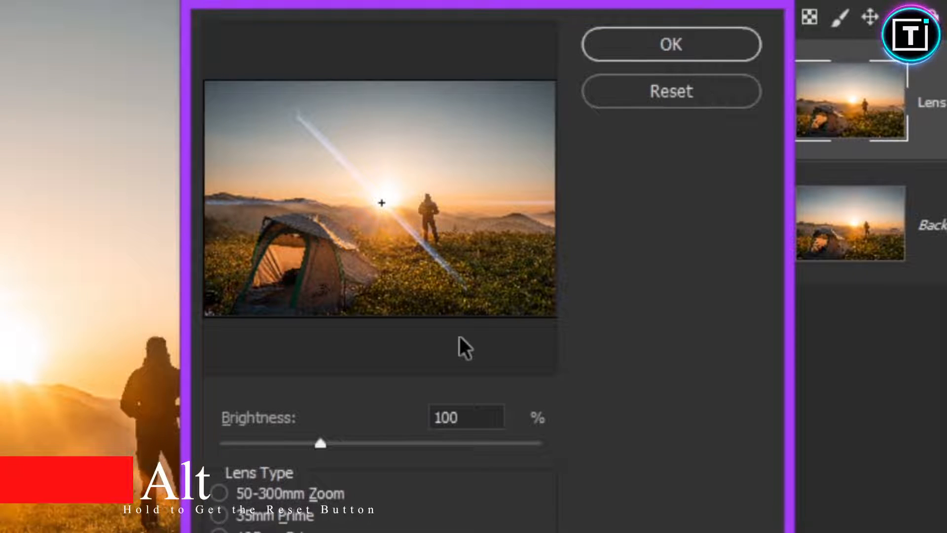
click(664, 42)
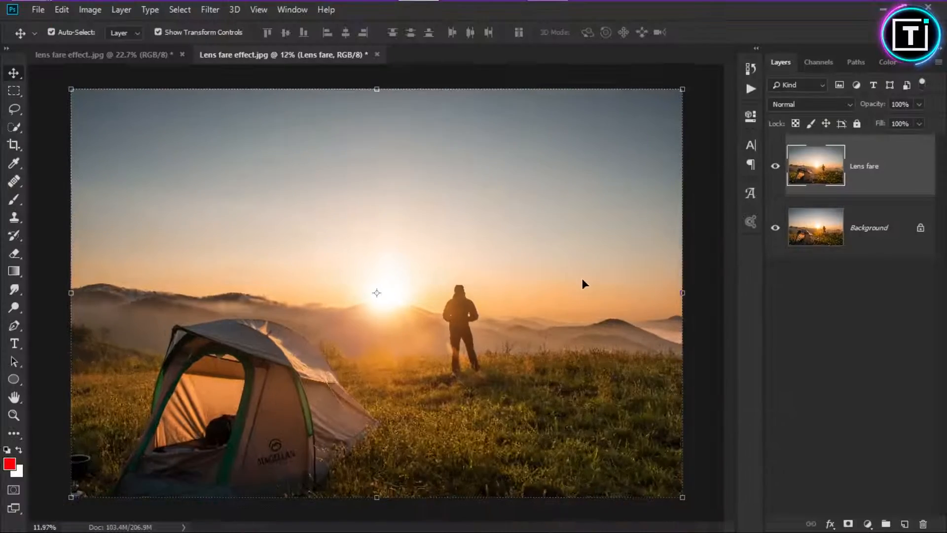
scroll(315, 291, up, 3)
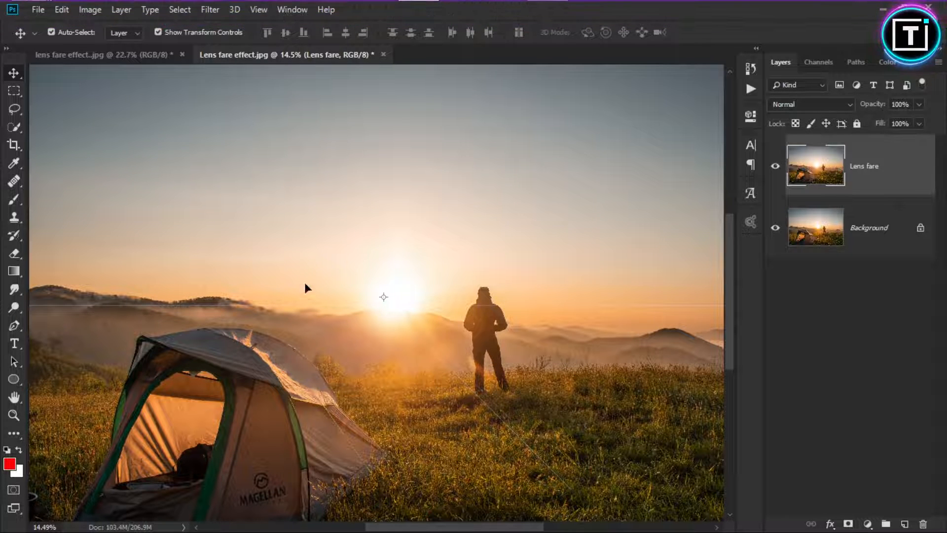
scroll(424, 340, down, 1)
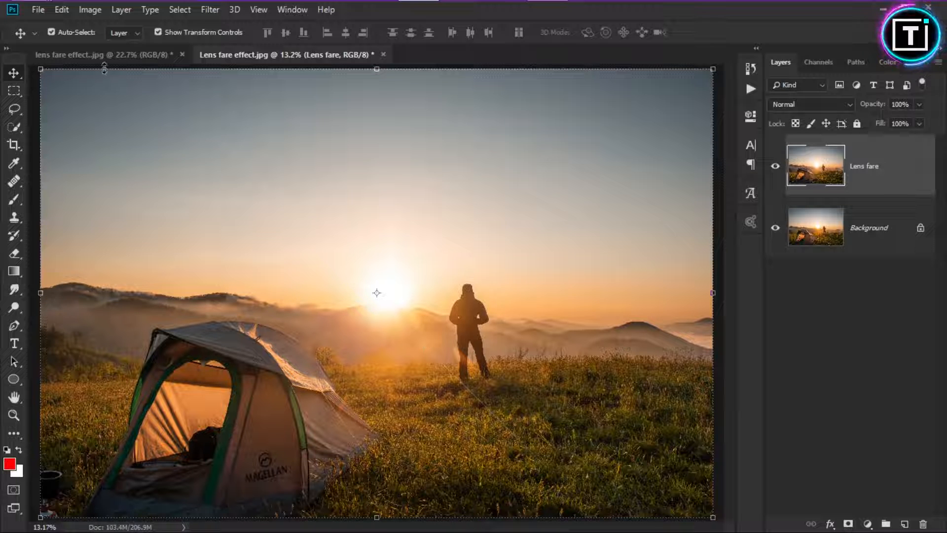
Step: Switch to the other open image with the green hills and duplicate its Background layer as Lens fare 2
click(90, 54)
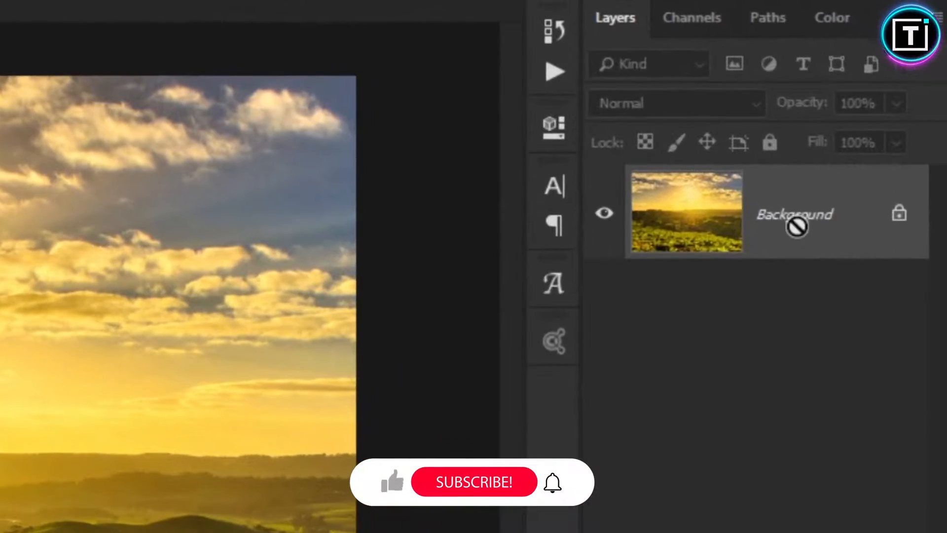
key(ctrl+j)
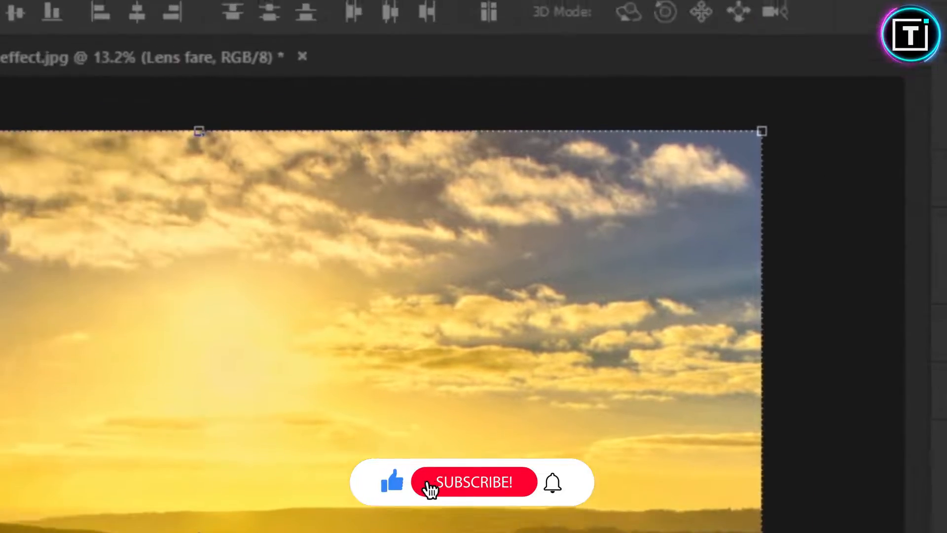
Step: Apply a 50-300mm Zoom Lens Flare at 100% brightness to the Lens fare 2 layer, centred on the sun glow above the horizon
click(195, 11)
mouse_move(240, 468)
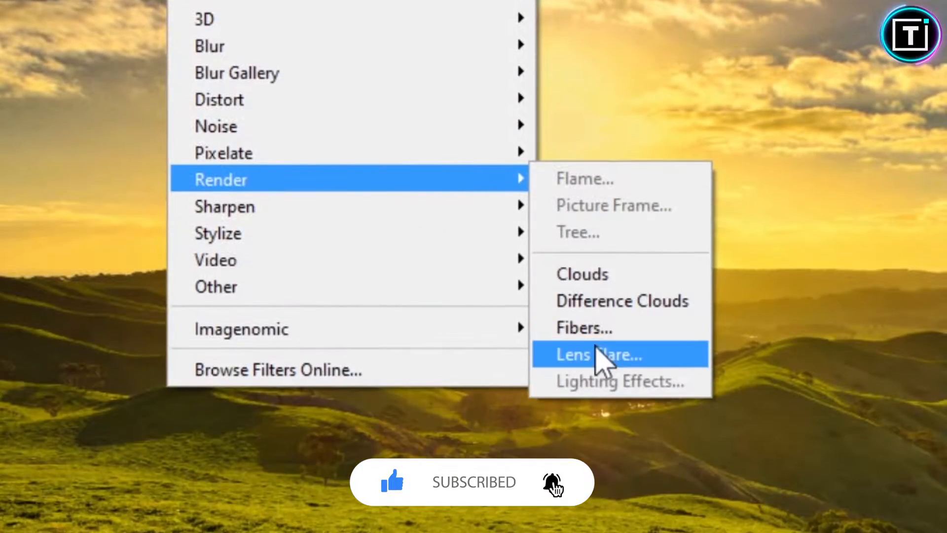
click(600, 532)
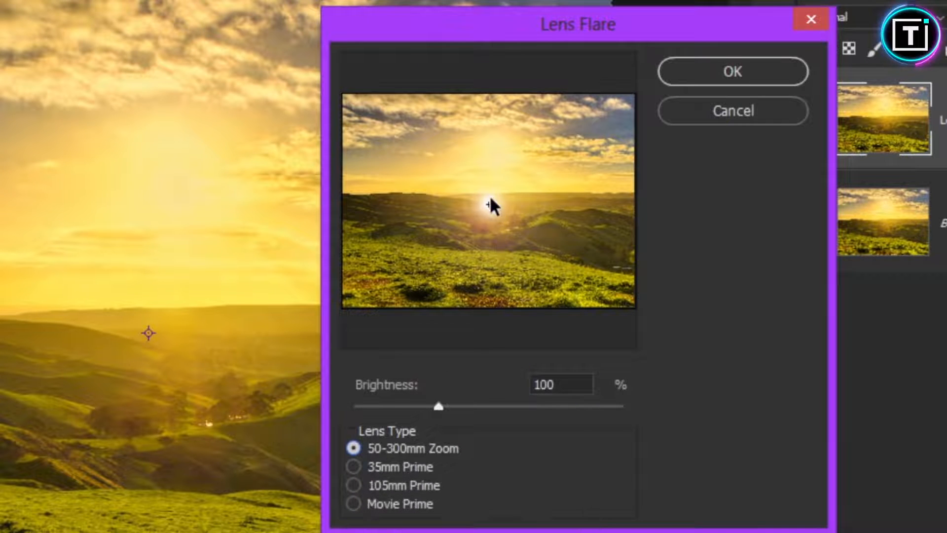
drag(494, 205, 506, 172)
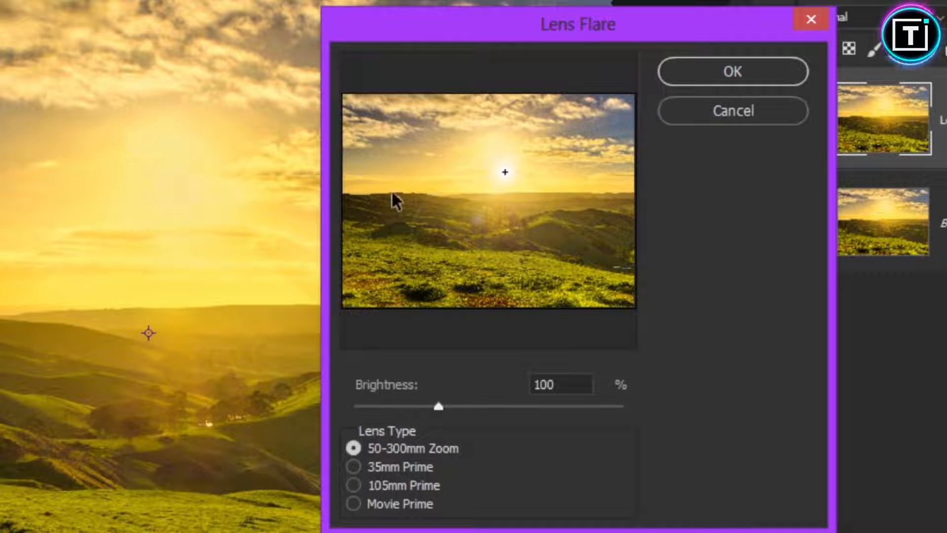
mouse_move(504, 173)
mouse_down()
mouse_move(495, 156)
mouse_move(523, 159)
mouse_move(505, 162)
mouse_up()
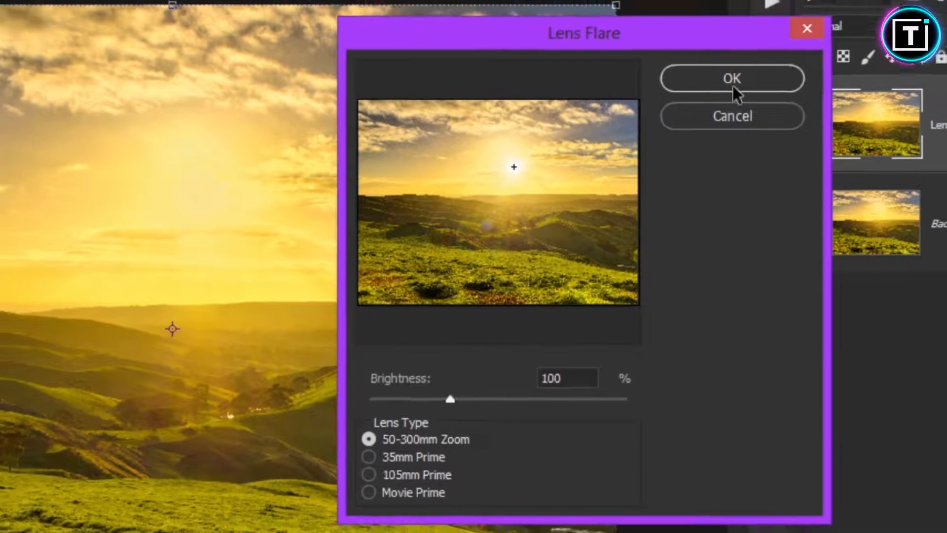
click(733, 76)
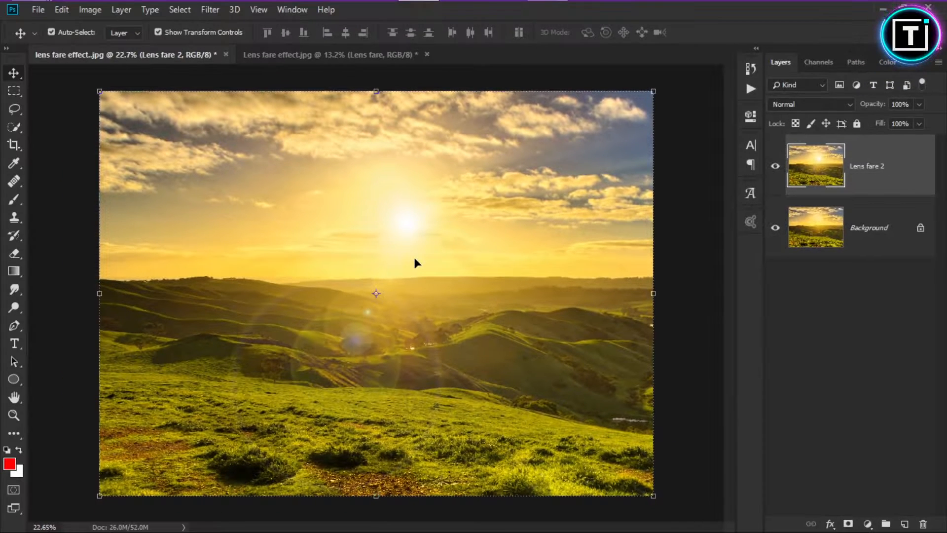